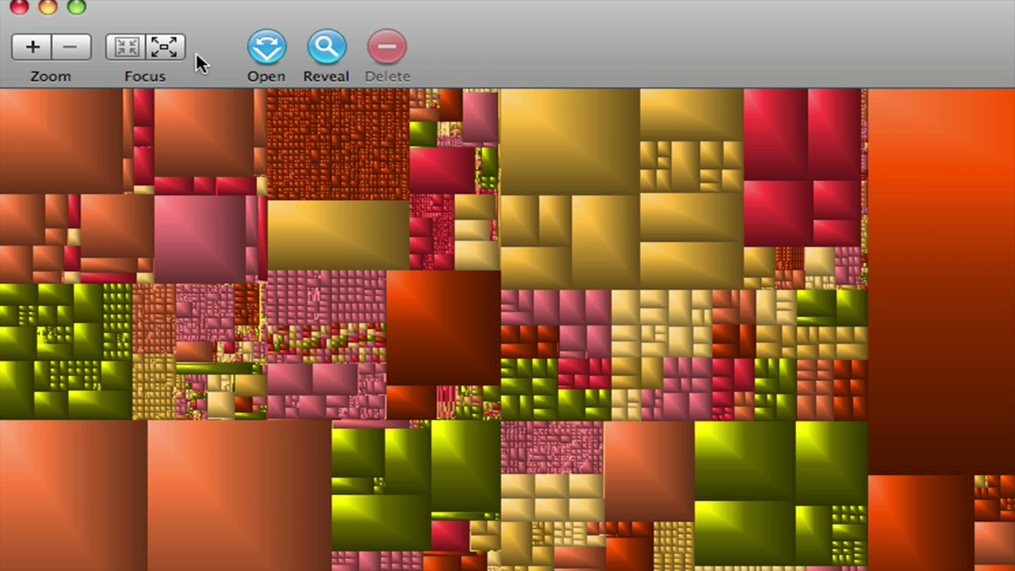
Step: Quick Look the 669.2 MB PCMWave file in Resources, then close that Finder window
click(326, 50)
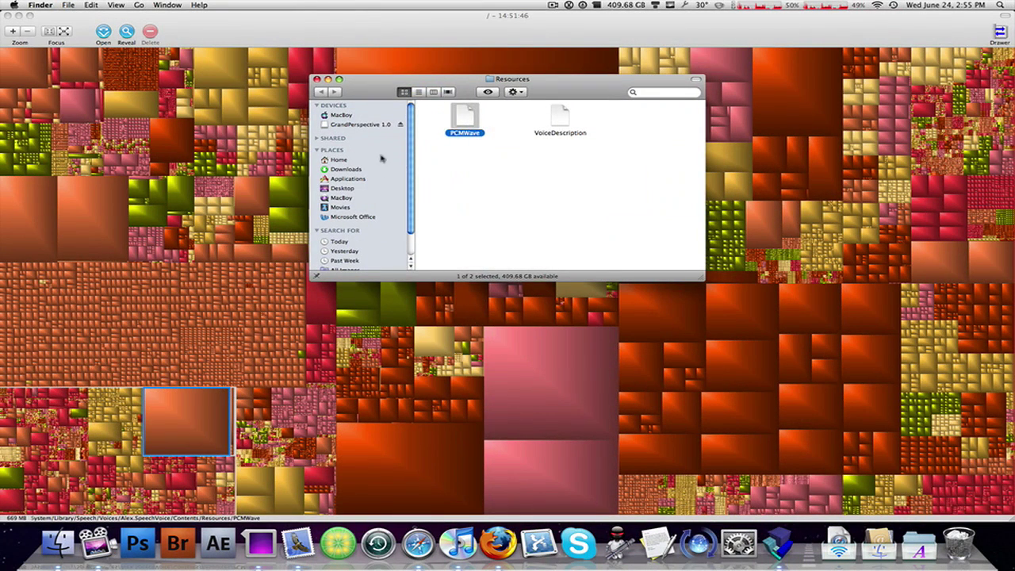
click(463, 180)
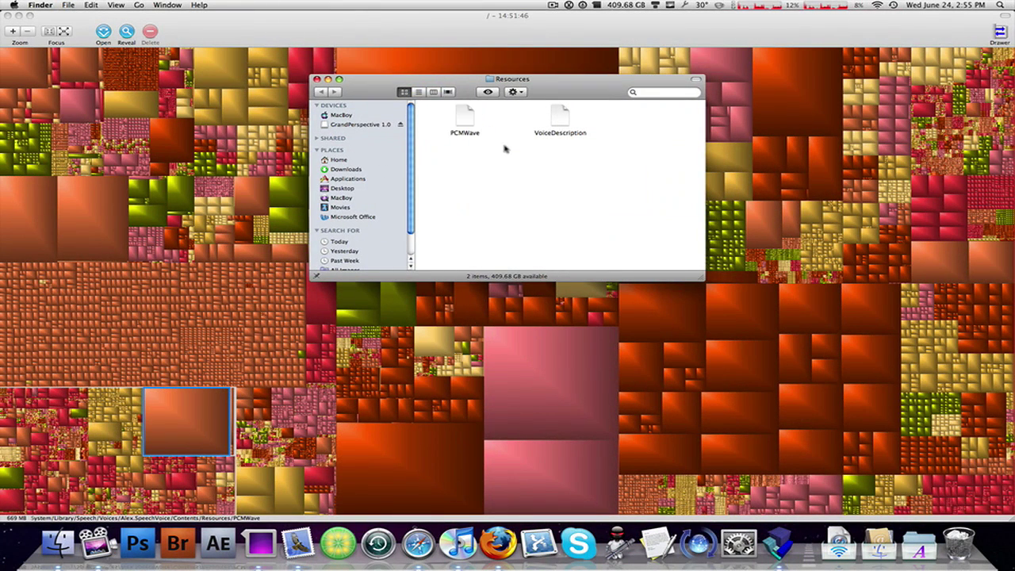
click(471, 125)
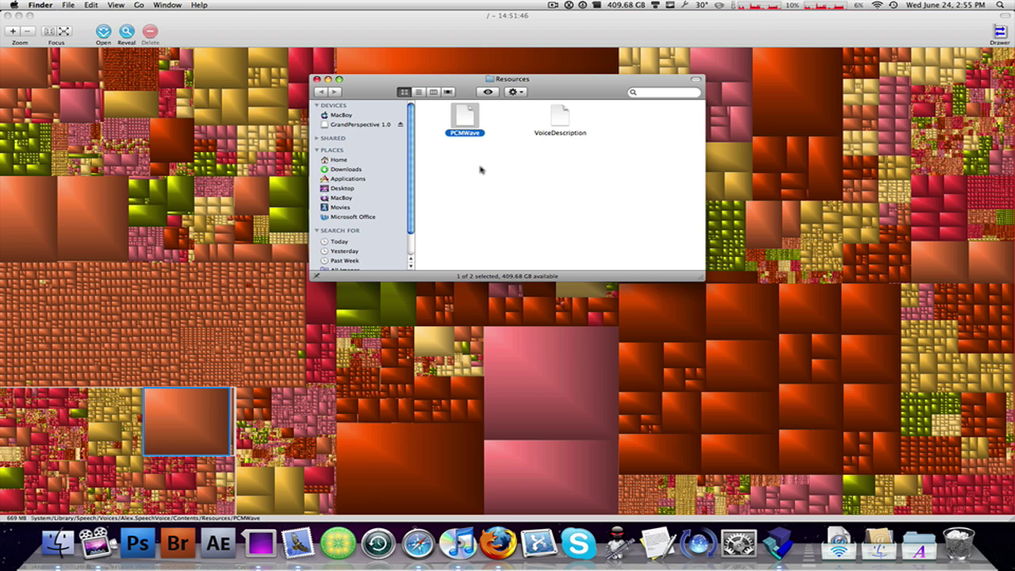
key(space)
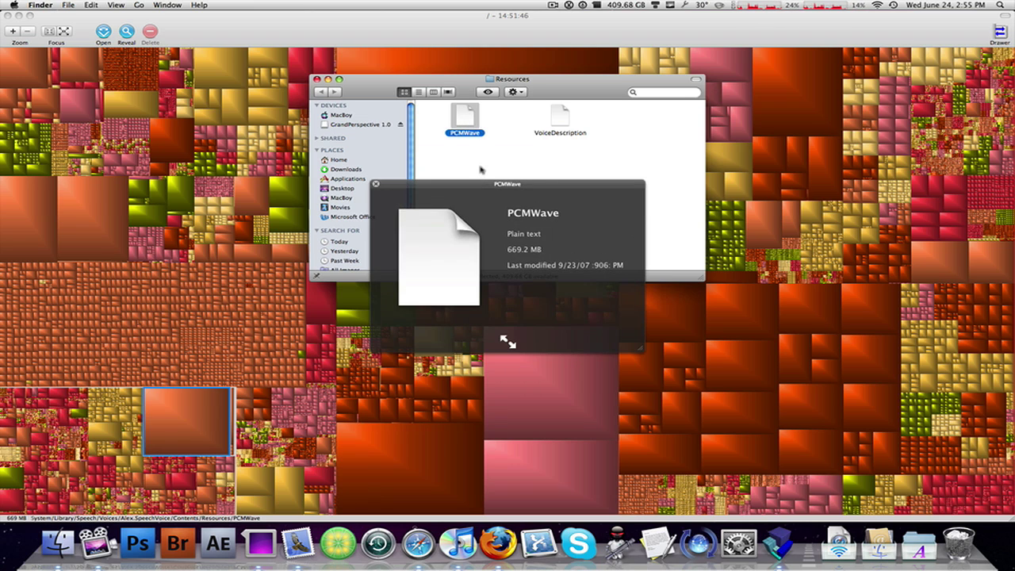
key(space)
key(super+w)
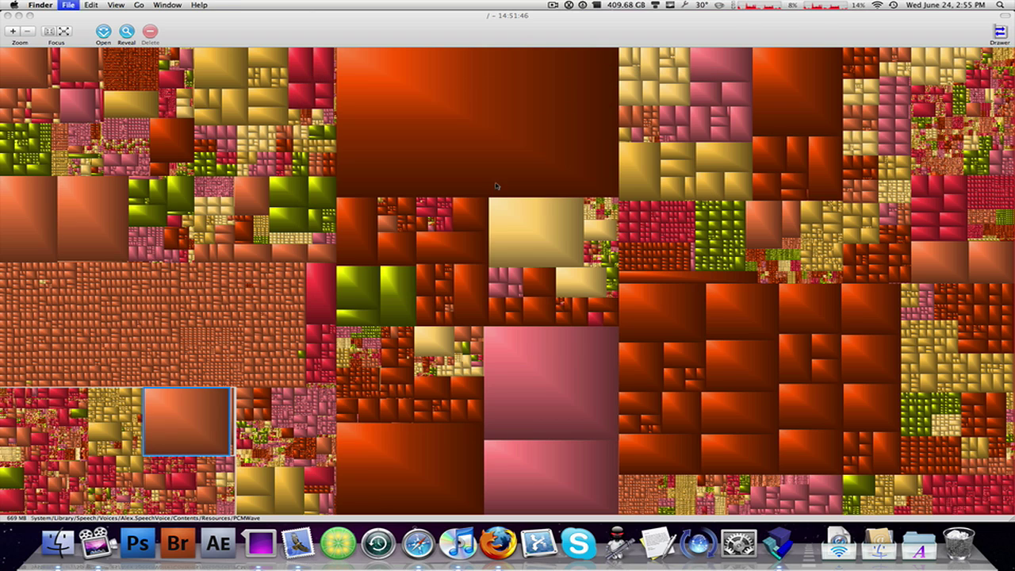
Step: Reveal California Vacation.mp3 in its Unknown Album Finder folder, then close that window
click(495, 187)
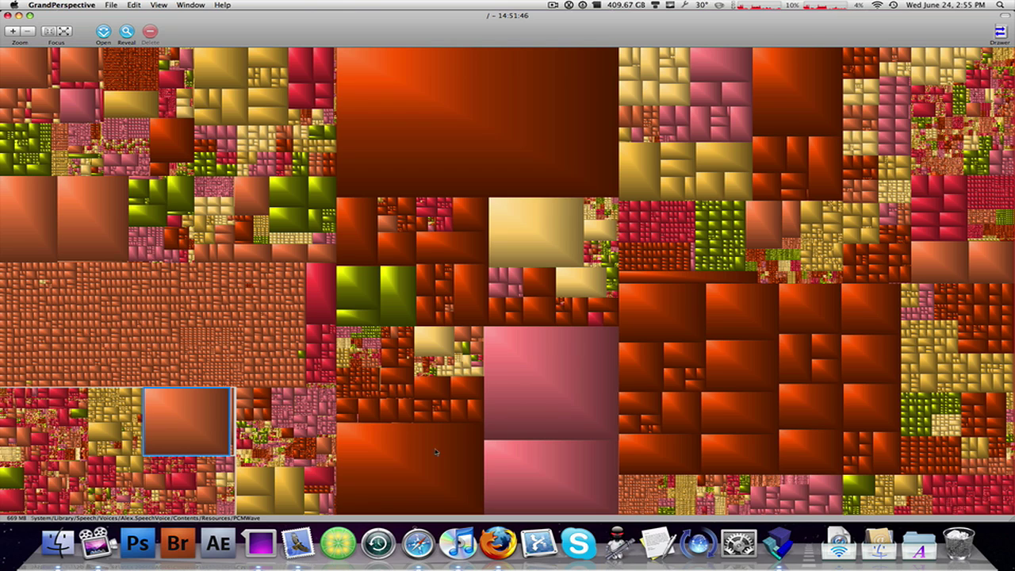
click(220, 458)
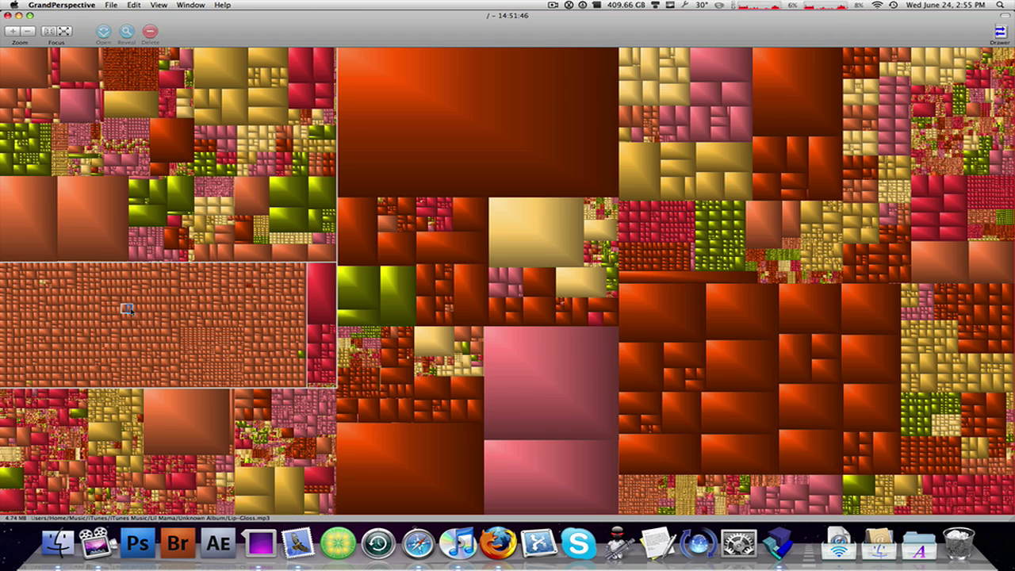
click(224, 303)
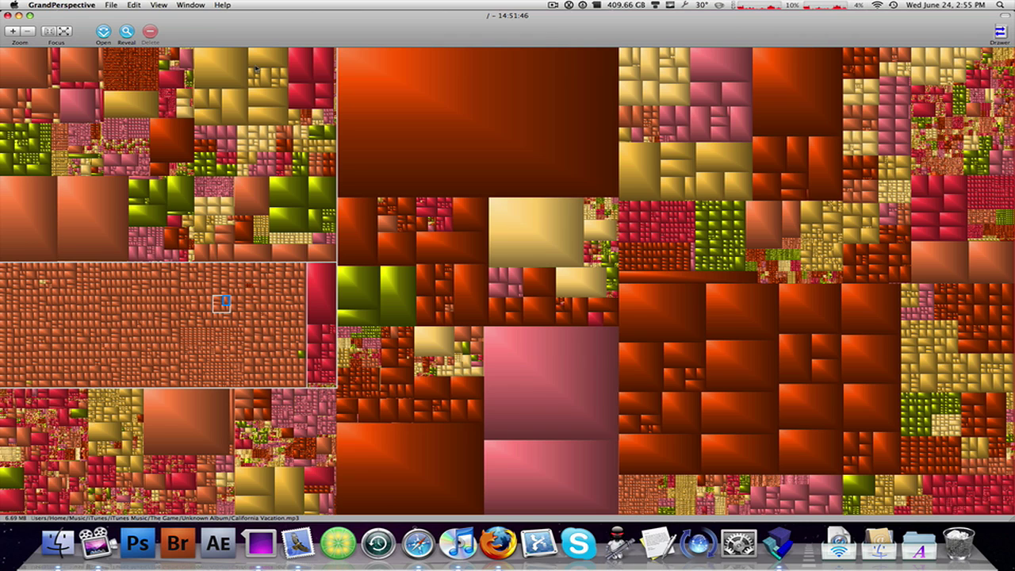
click(125, 33)
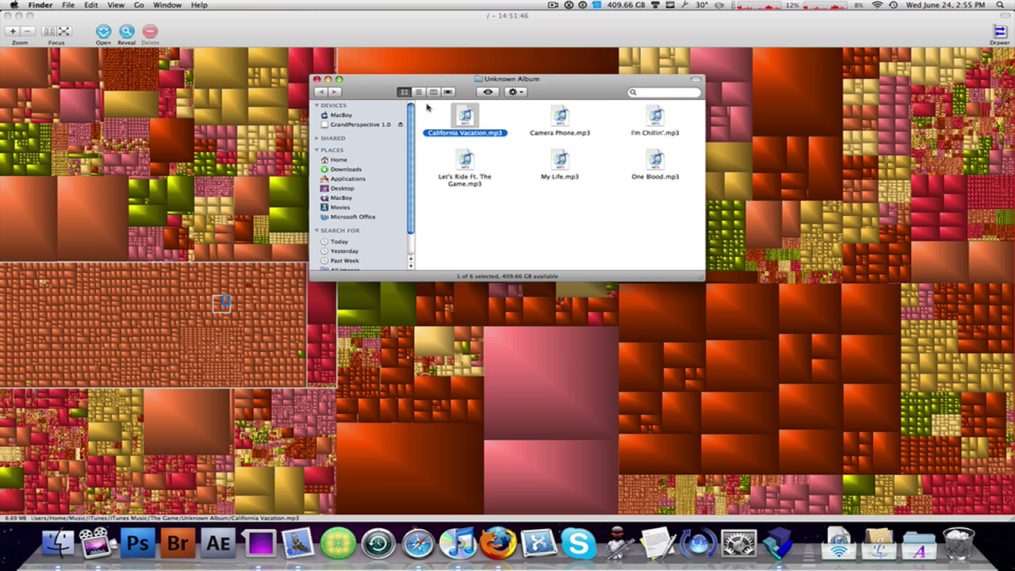
key(super+w)
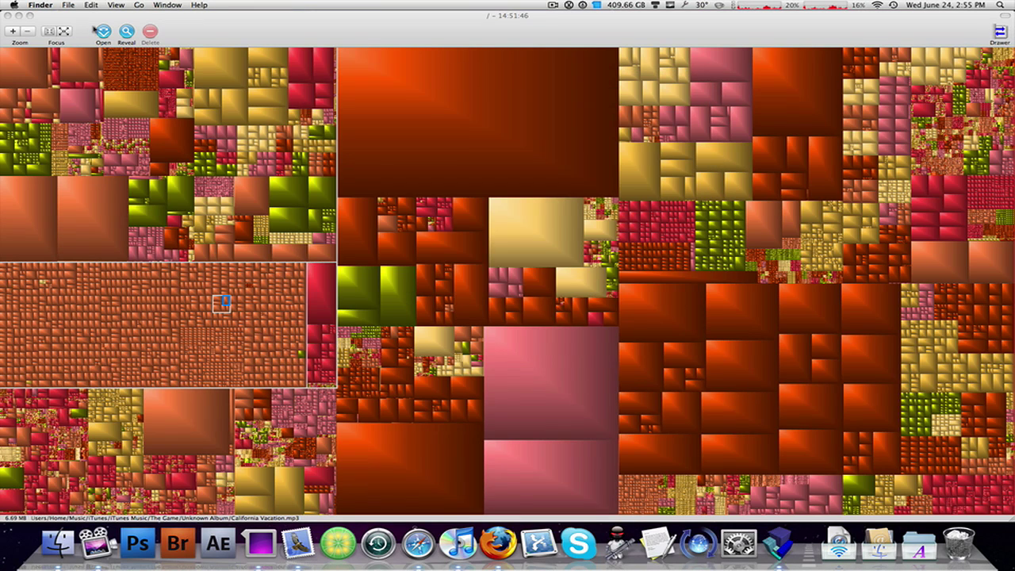
Step: Play California Vacation by The Game in iTunes, then return the GrandPerspective treemap to front
key(XF86AudioRaiseVolume)
key(XF86AudioRaiseVolume)
key(XF86AudioRaiseVolume)
click(103, 32)
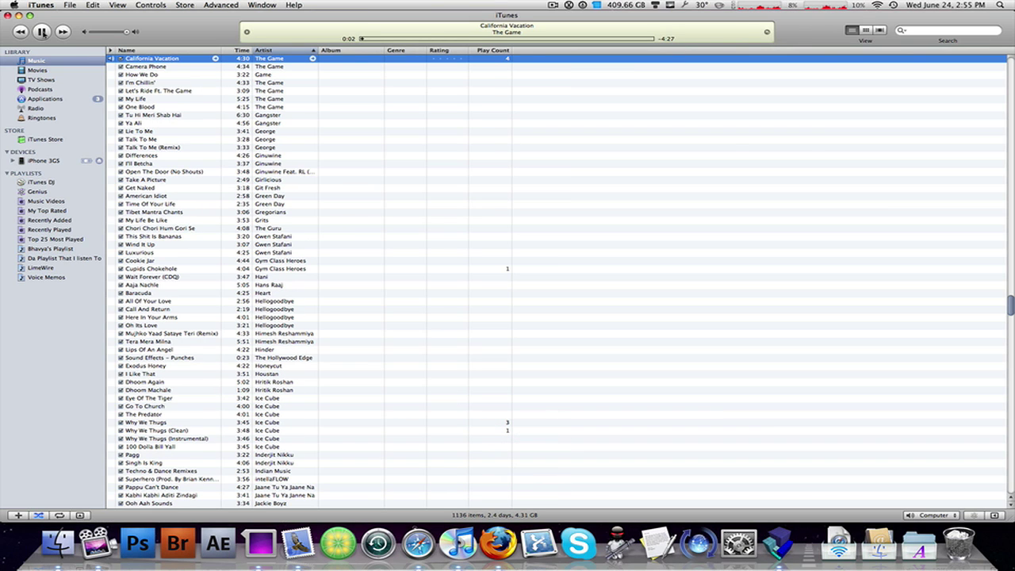
key(super+w)
click(255, 99)
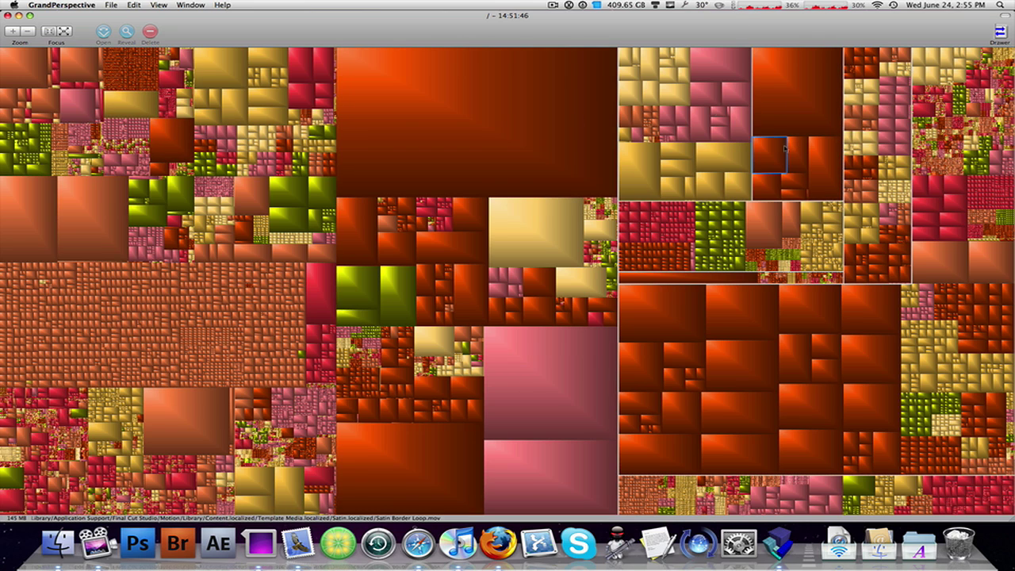
Step: Select the 4.77 GB Applications/GTA San Andreas.app block at the treemap's top middle
click(646, 218)
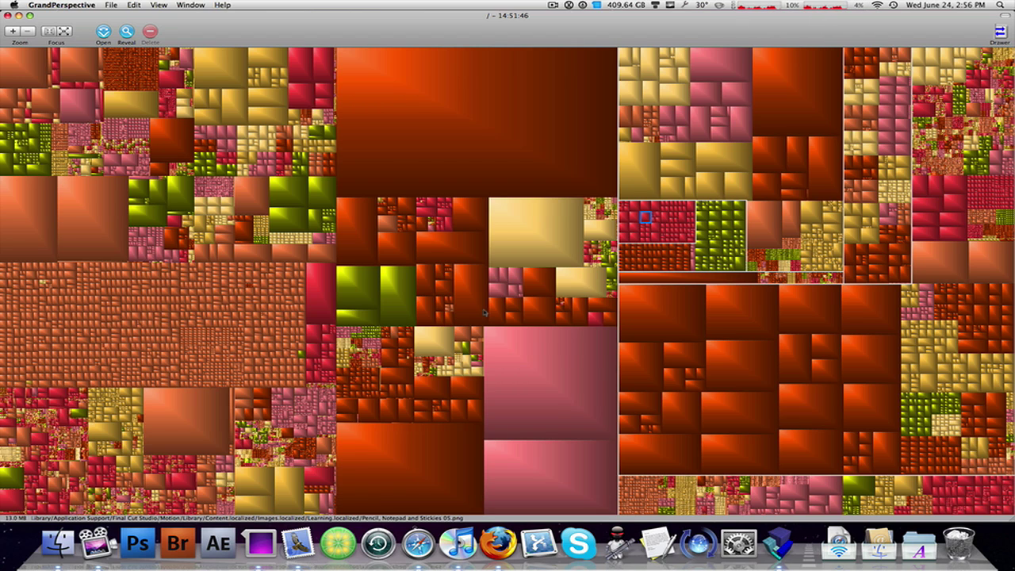
click(410, 293)
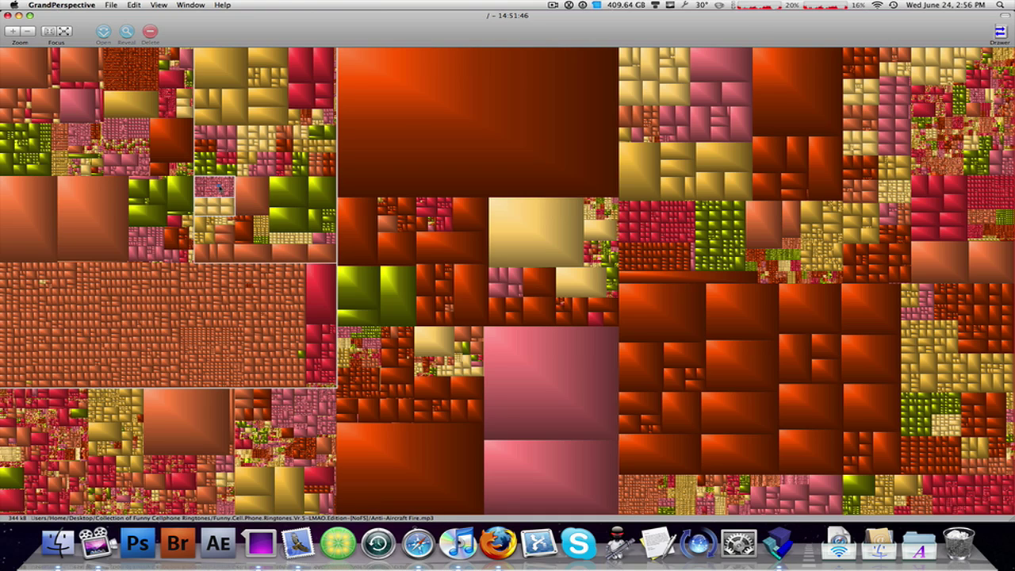
click(397, 128)
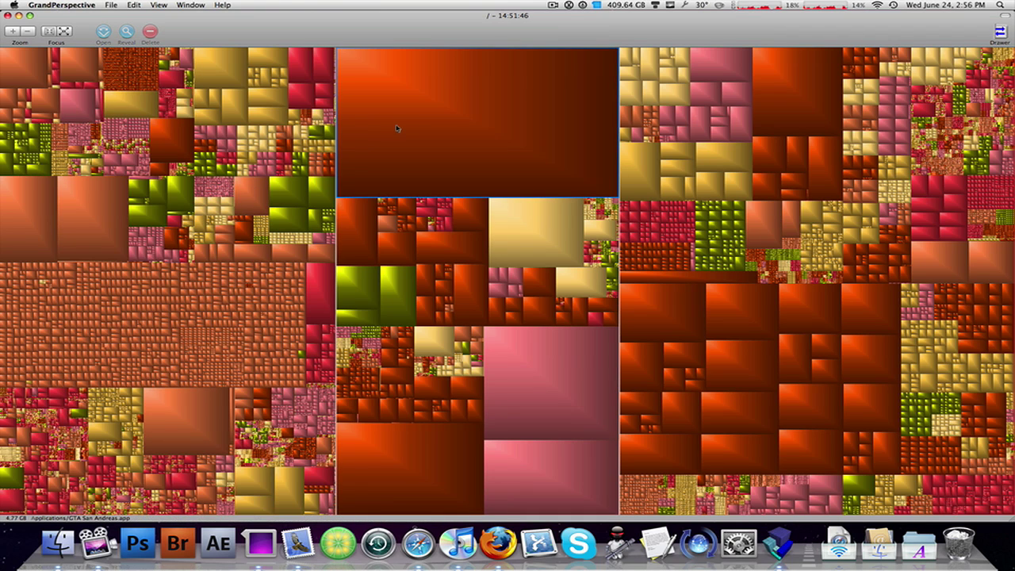